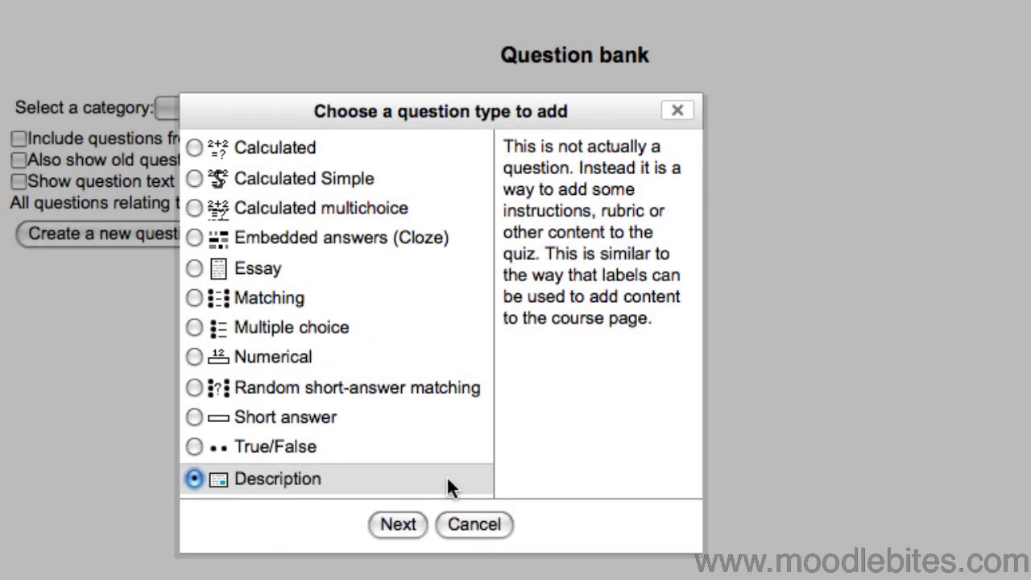
Pick True/False as the new question type for the Mythical creatures category.
left_click(301, 447)
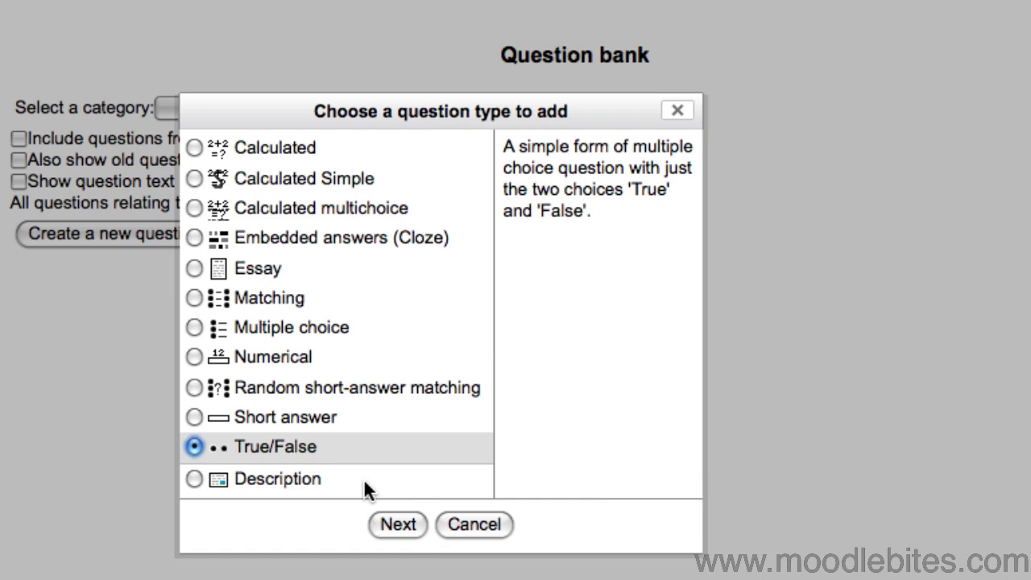
left_click(399, 527)
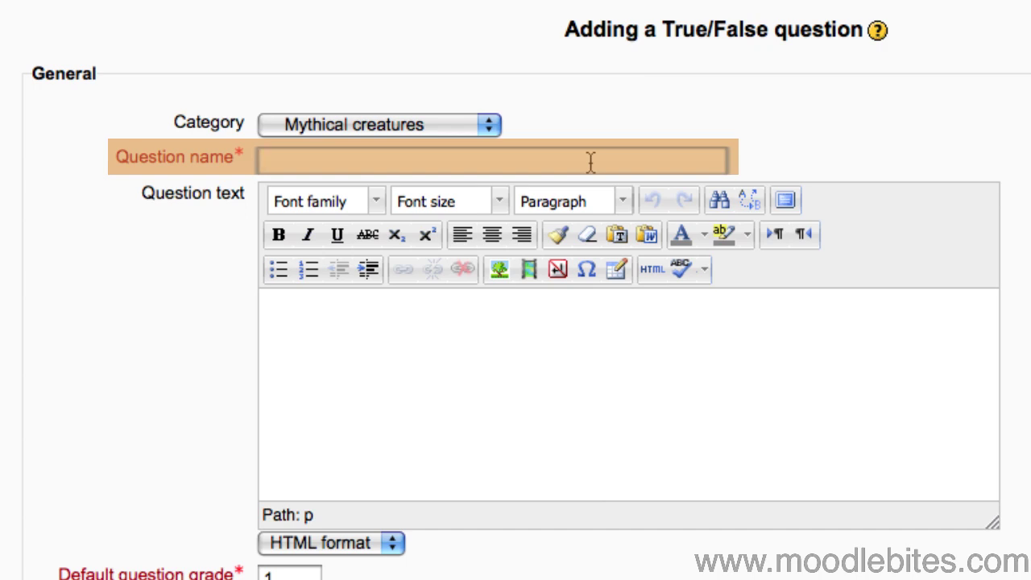
Enter 'Unicorns have one horn' as the True/False question's name.
type("Uni")
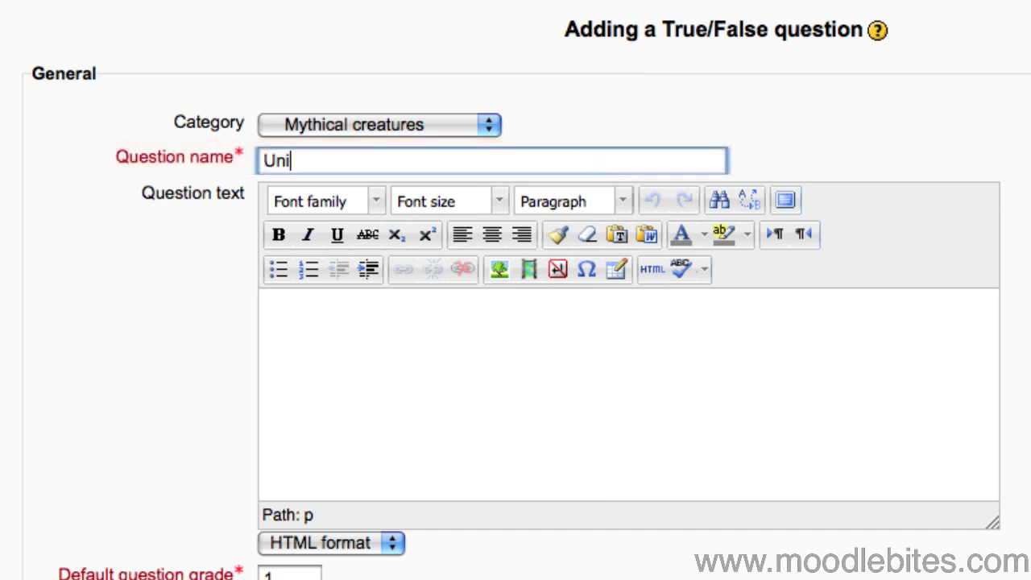
type("corns have one horn")
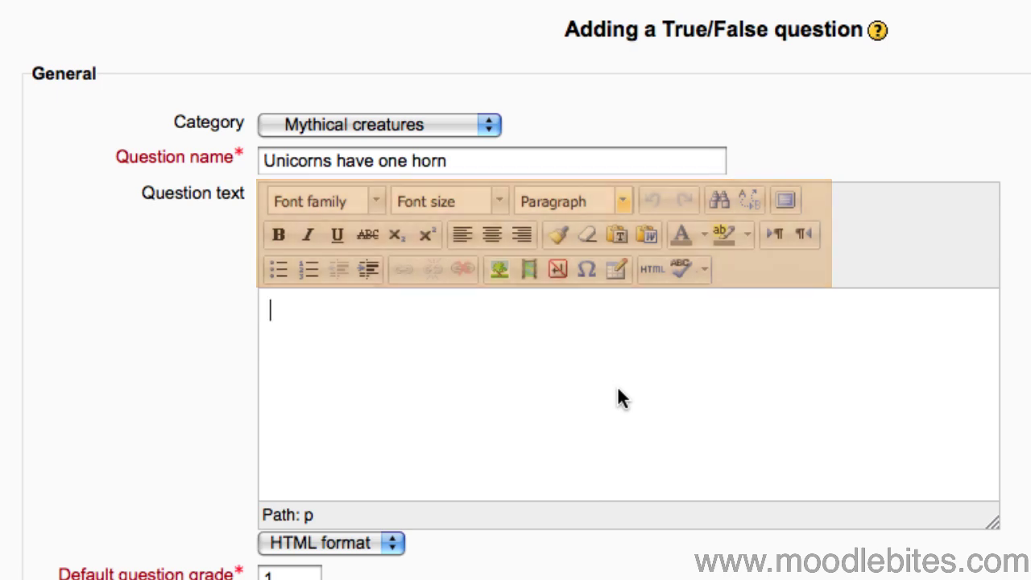
Write the question text 'Unicorns have two horns. True or false?' and move down to the answer settings.
type("Unif")
key("BackSpace")
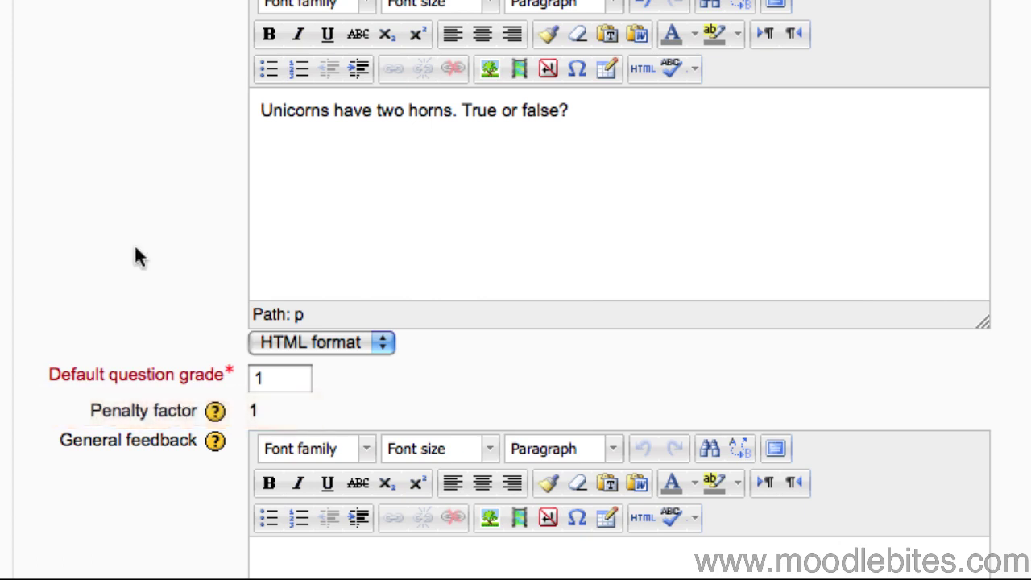
scroll(137, 254, "down", 3)
scroll(134, 243, "down", 4)
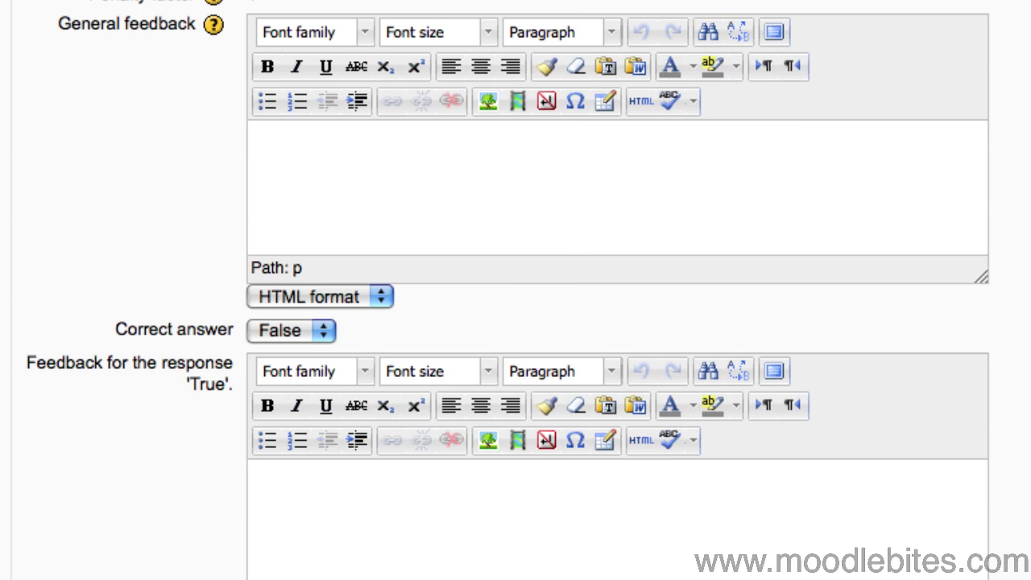
Keep False as the question's correct answer.
left_click(324, 332)
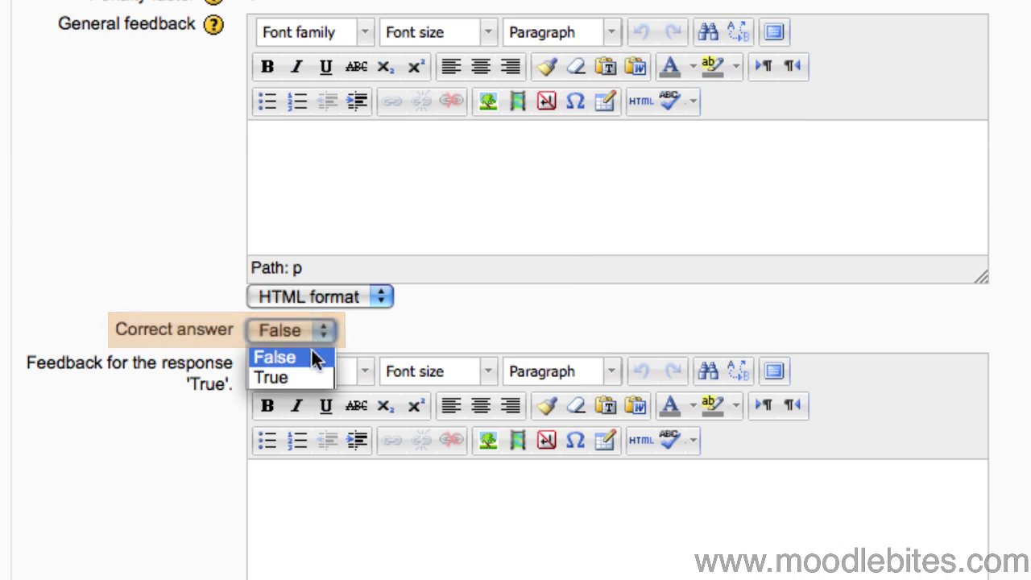
left_click(274, 357)
scroll(472, 484, "down", 5)
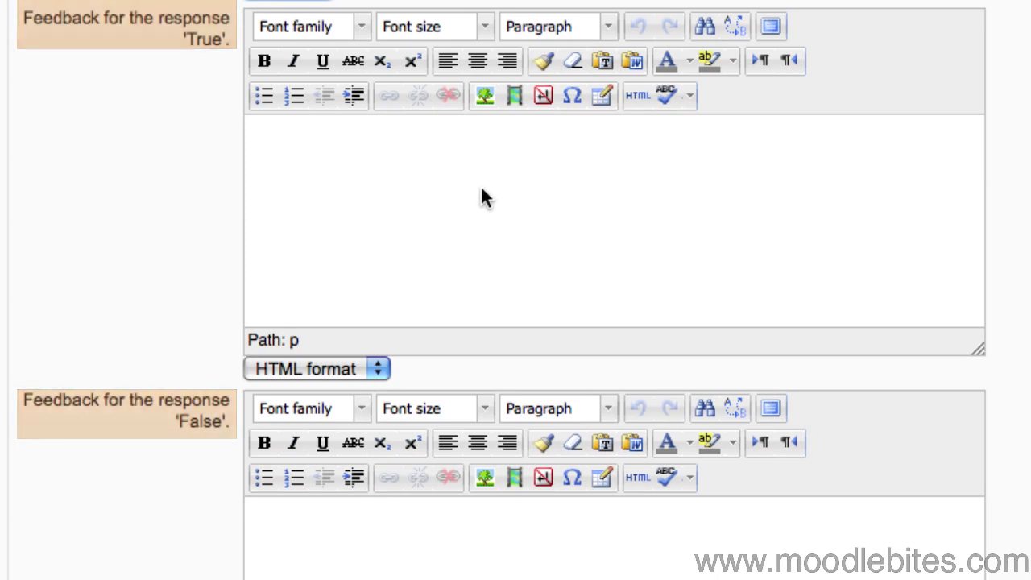
Add True feedback 'I think you may need to read up on unicorns again!' and False feedback 'Well done, of course unicorns don't have two horns.'.
left_click(497, 214)
type("I think you may need to read up on unicorns again!")
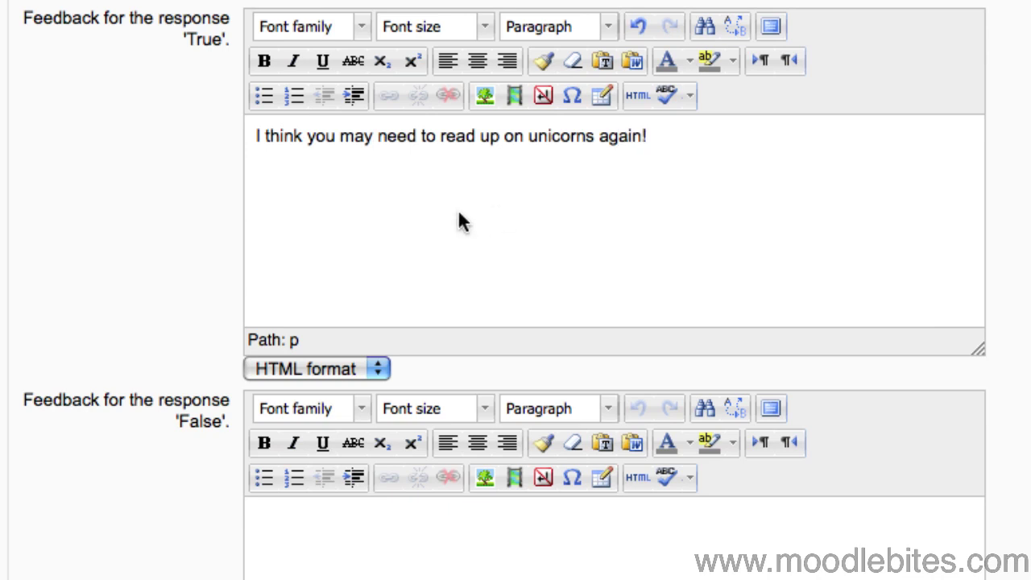
scroll(459, 217, "down", 3)
left_click(418, 386)
type("Well done, of course unicorns don't have two horns.")
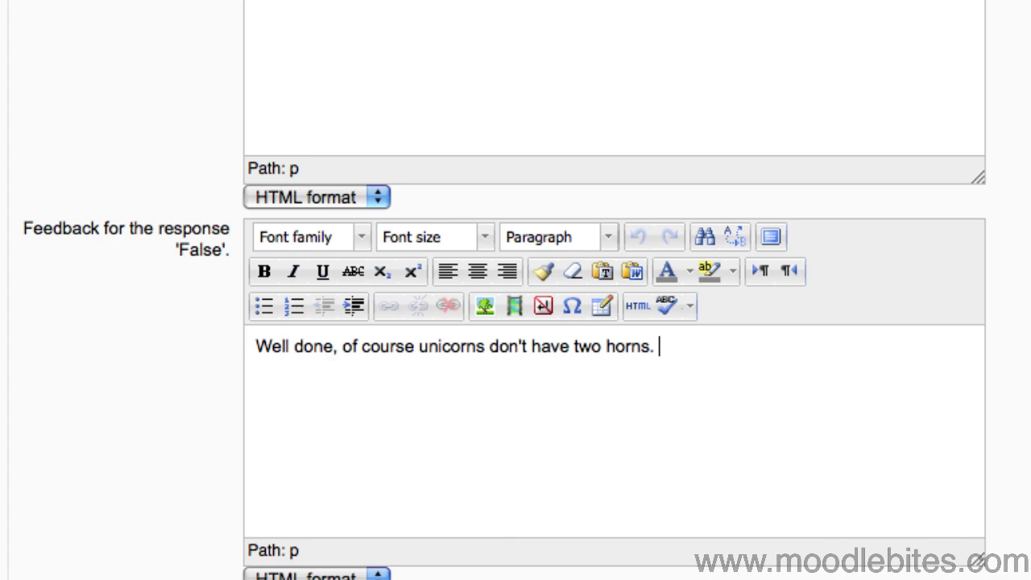
key("BackSpace")
scroll(104, 132, "down", 8)
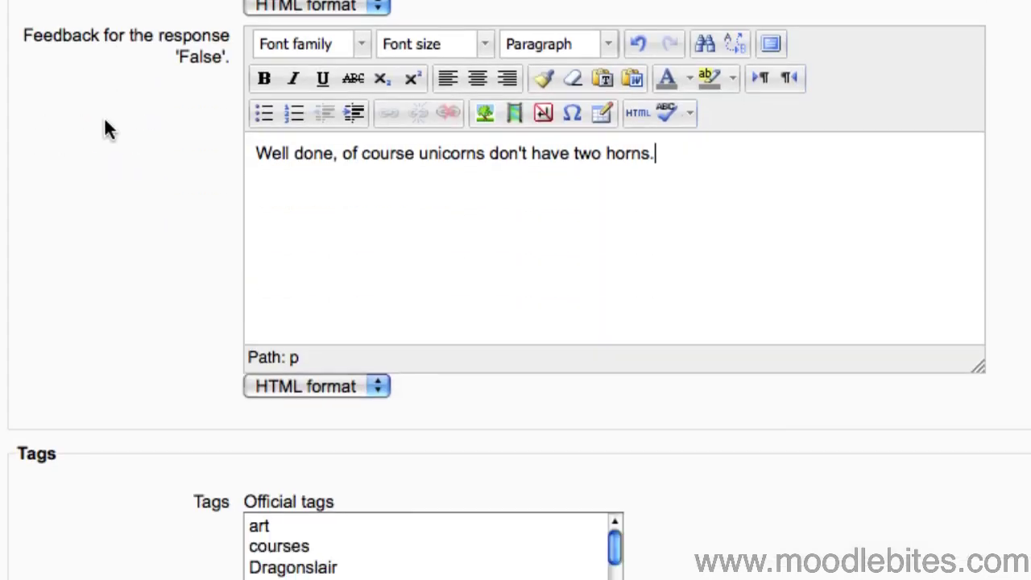
scroll(111, 129, "down", 4)
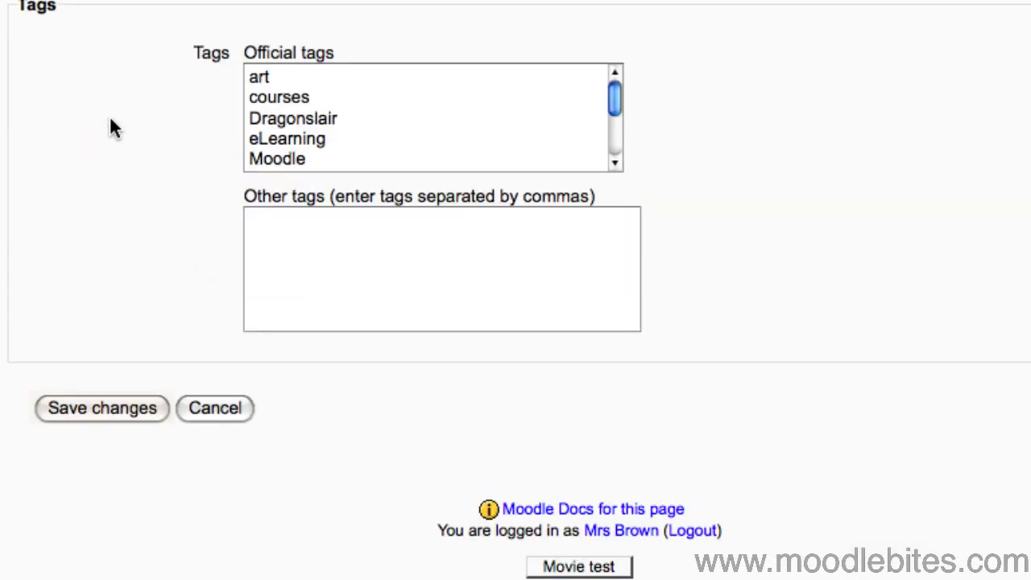
Save 'Unicorns have one horn' and begin a new Multiple choice question.
left_click(141, 415)
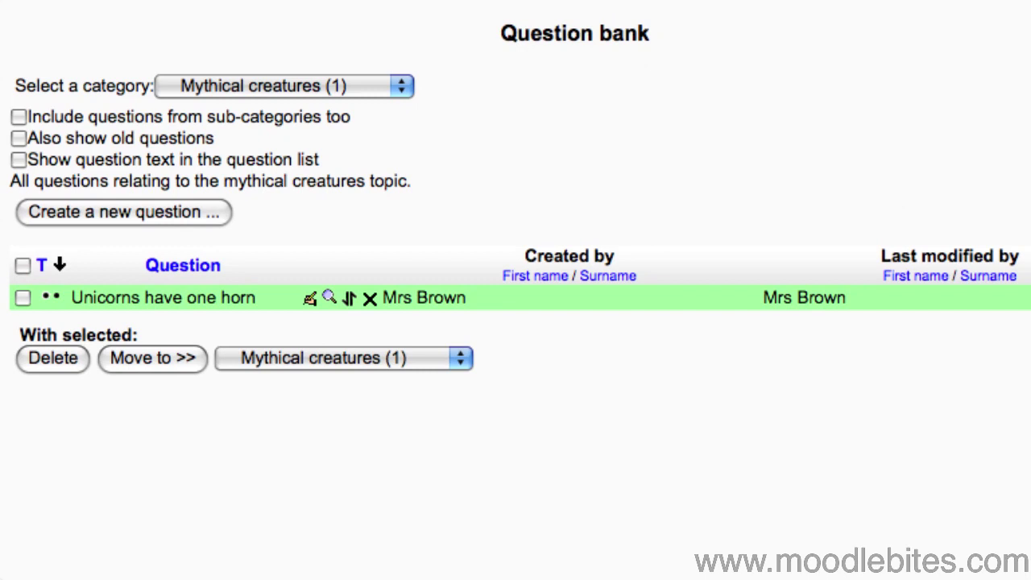
left_click(172, 212)
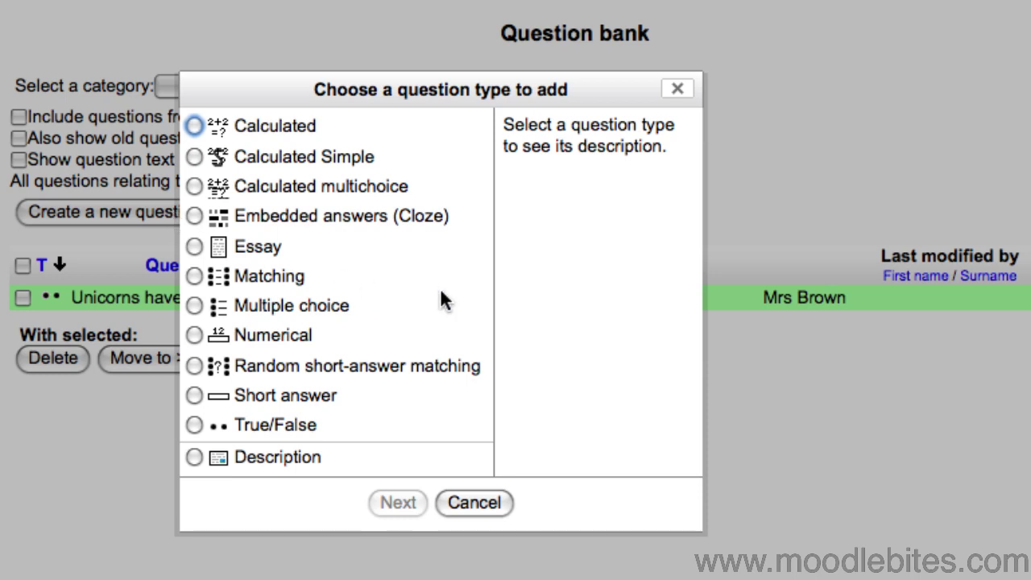
left_click(352, 308)
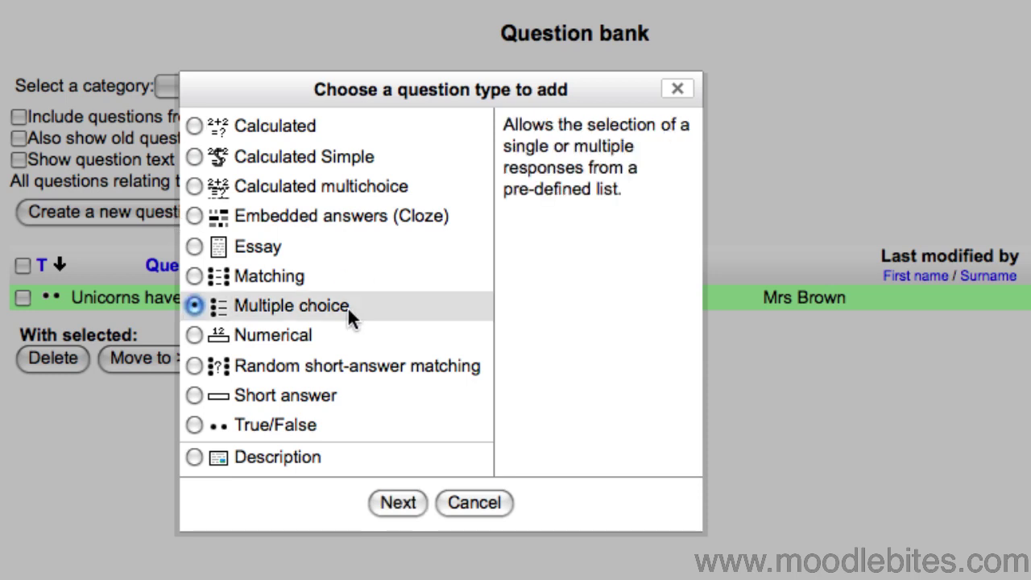
left_click(398, 502)
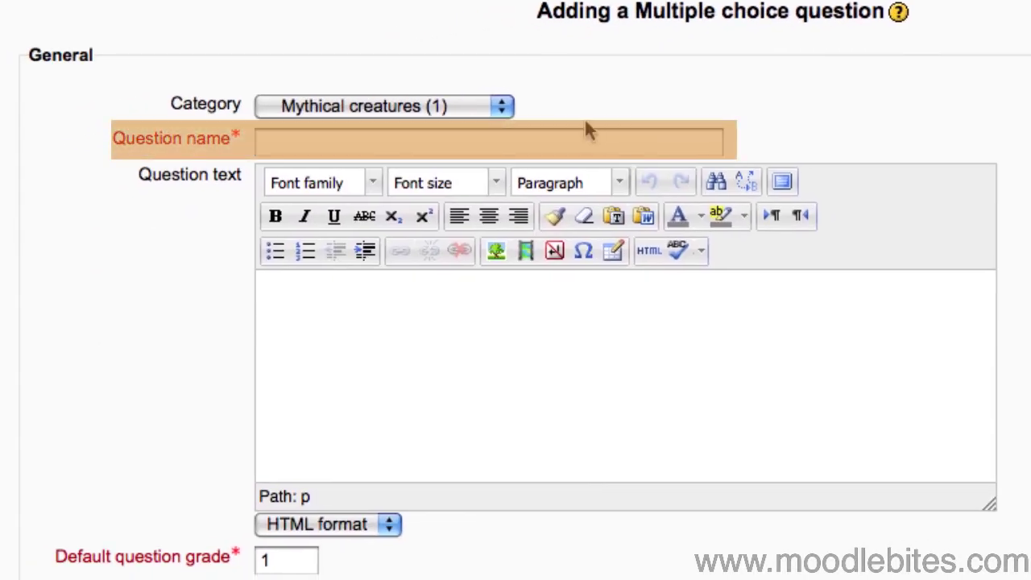
Name the question 'Uni means' with text 'What does "uni" from "unicorn" mean?'.
left_click(585, 137)
type("Uni mea")
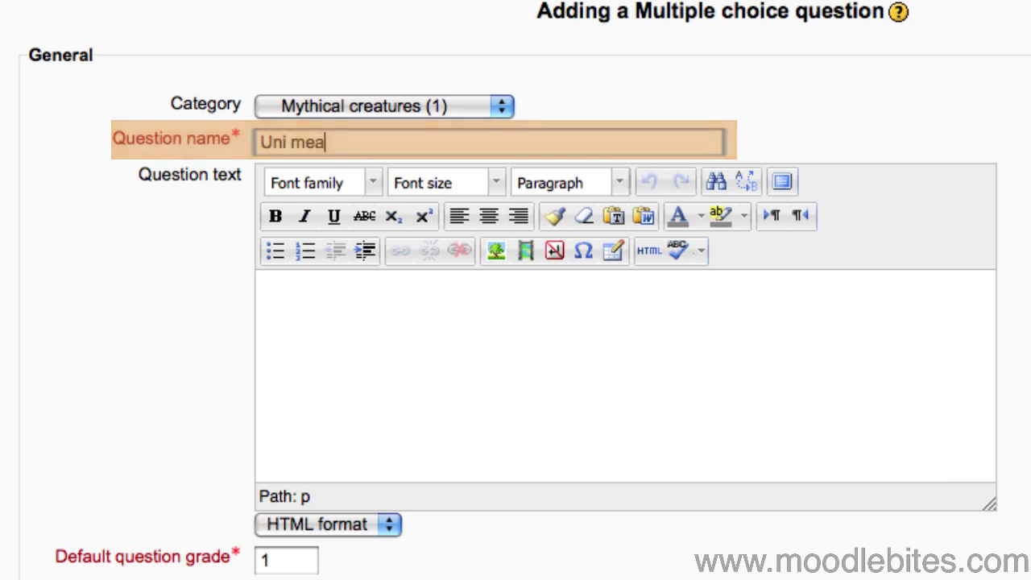
type("ns")
left_click(645, 354)
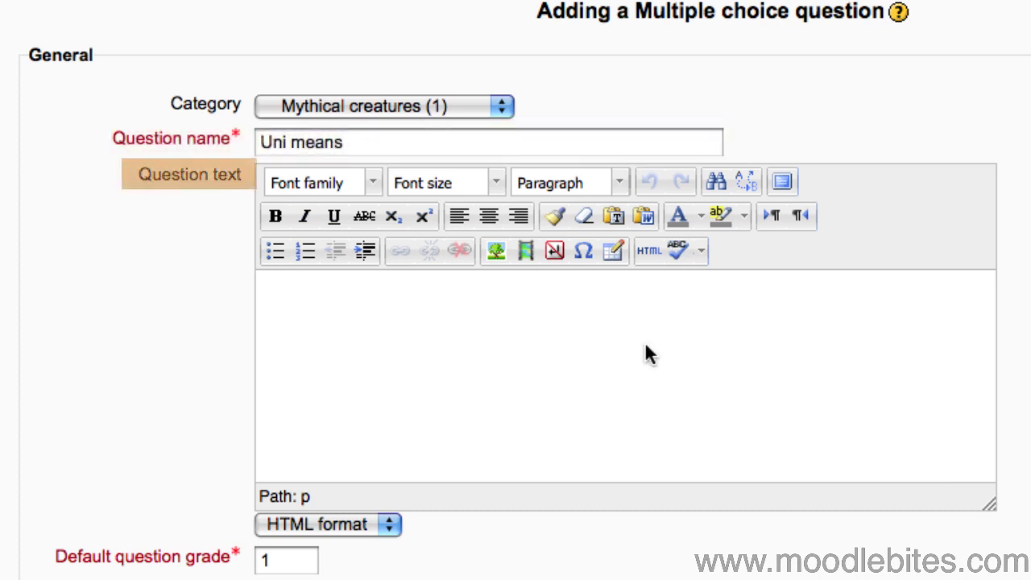
type("What does \"uni\" from \"unicorn\" m")
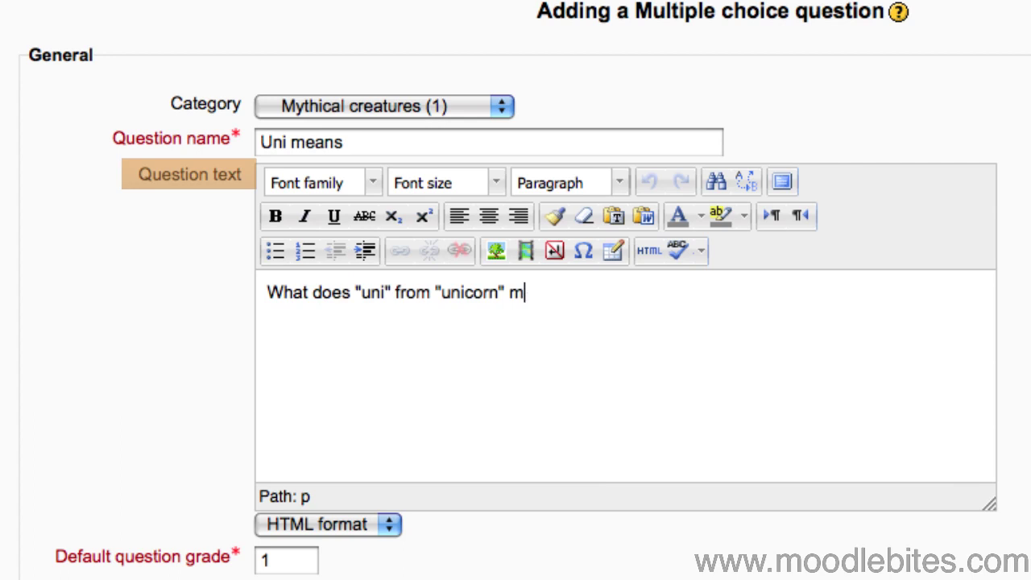
type("ean?")
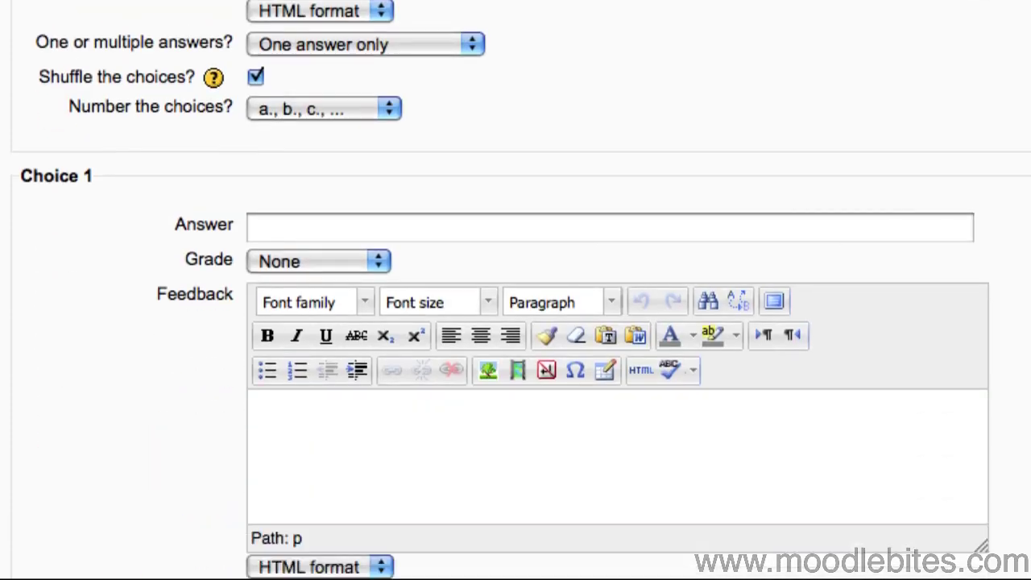
Keep one answer only and the 'a., b., c., ...' choice numbering.
left_click(452, 45)
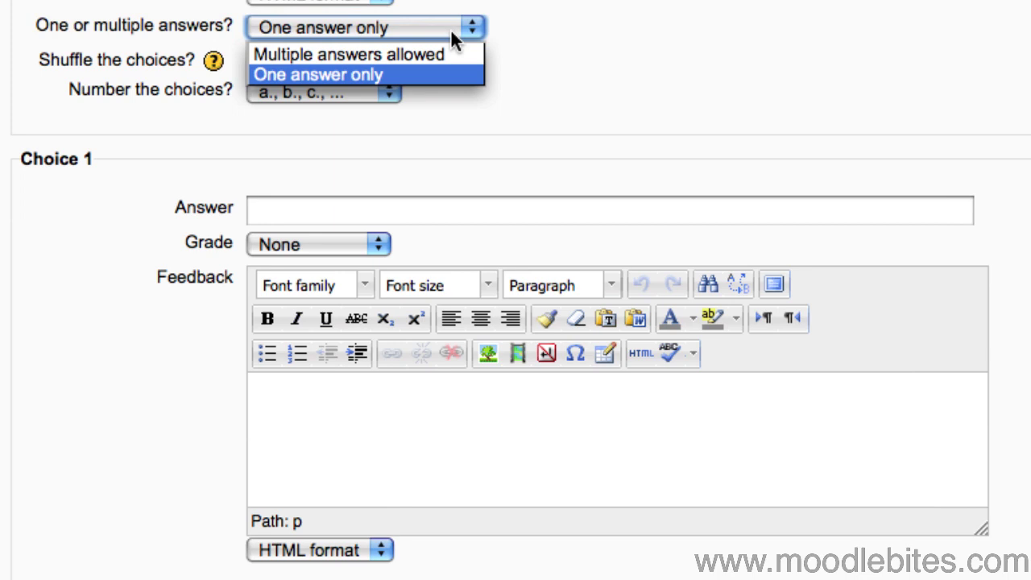
left_click(454, 74)
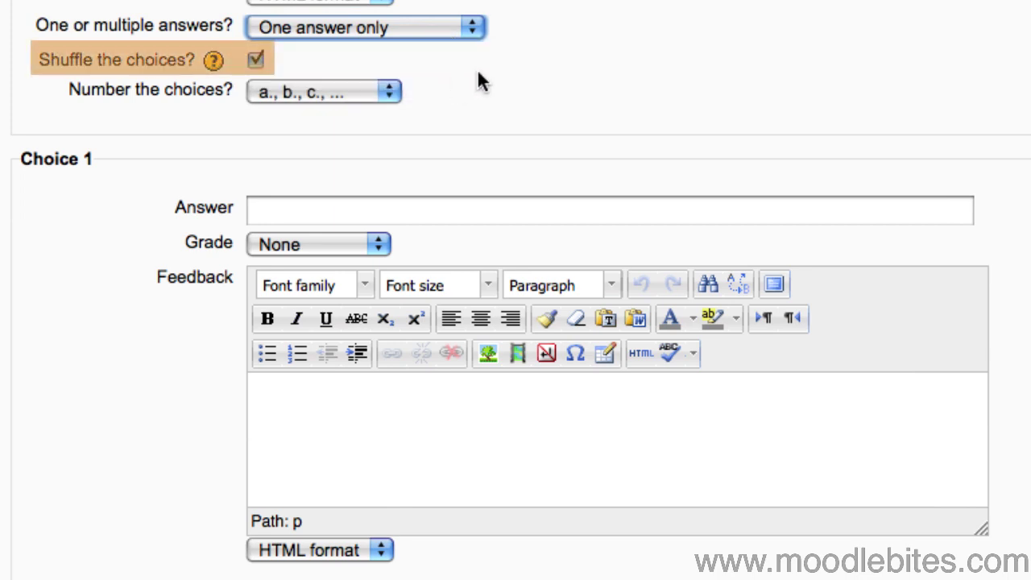
left_click(393, 93)
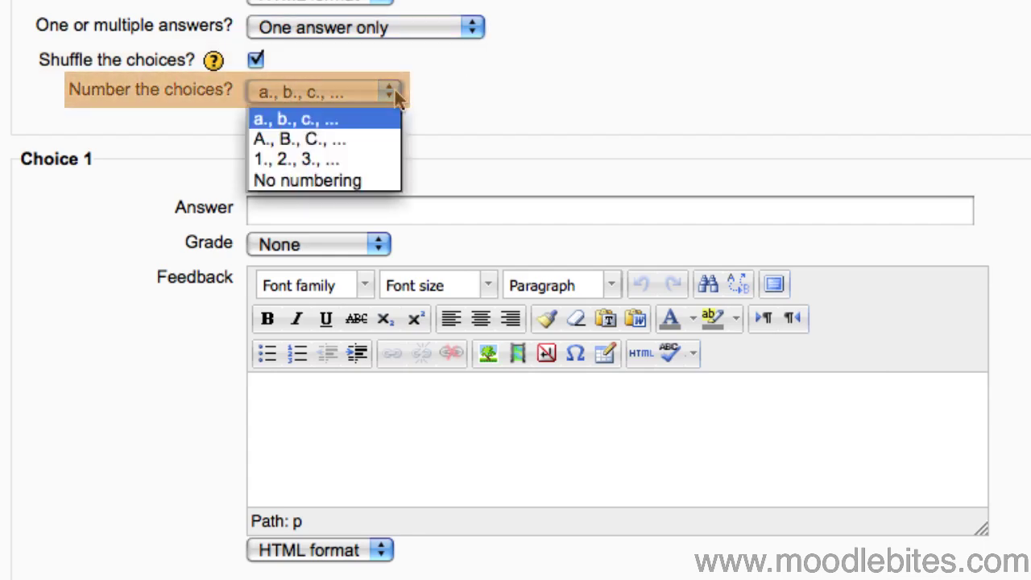
left_click(395, 94)
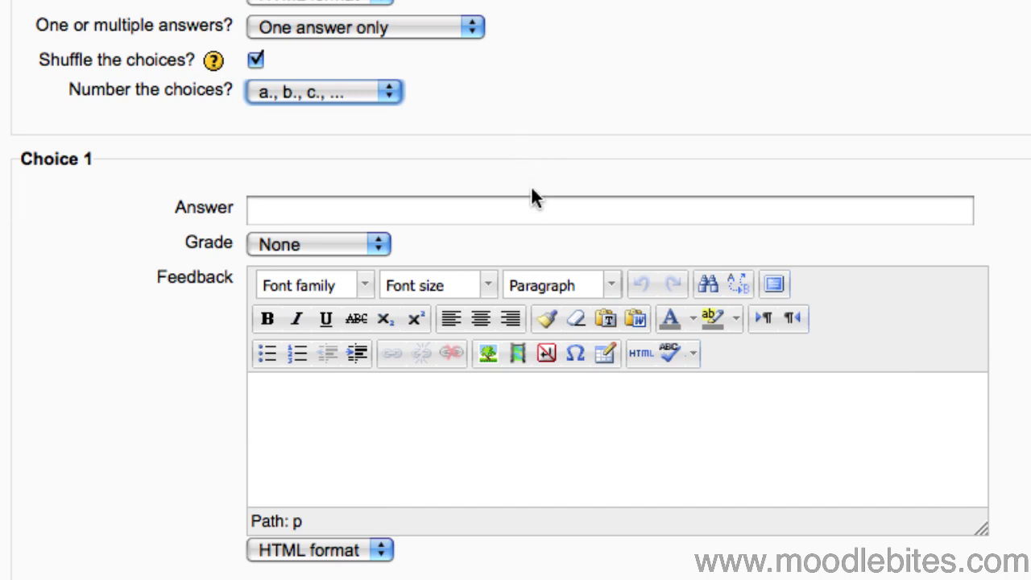
left_click(541, 210)
Make Choice 1 'One' with a 100 % grade.
type("One")
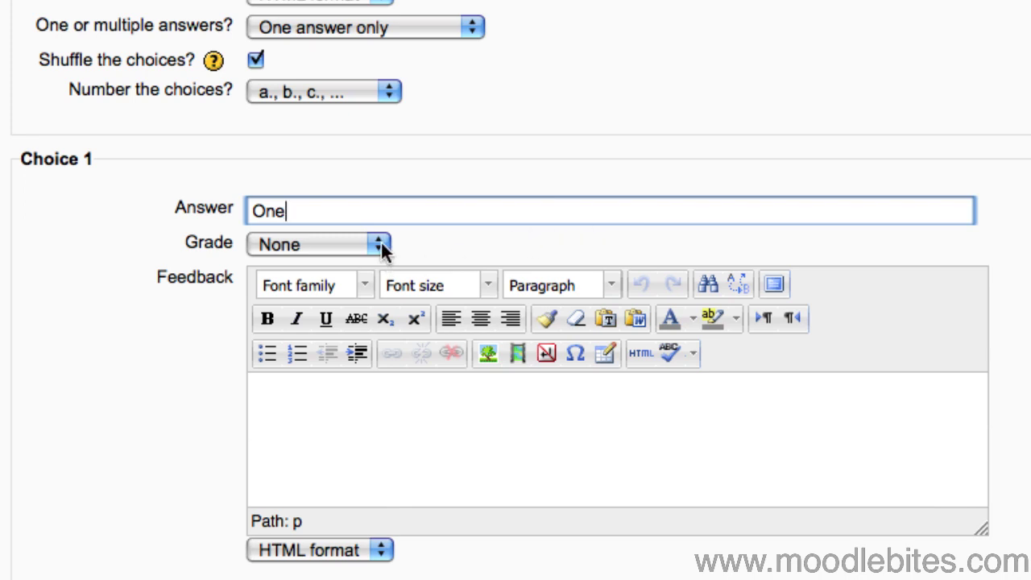
left_click(382, 245)
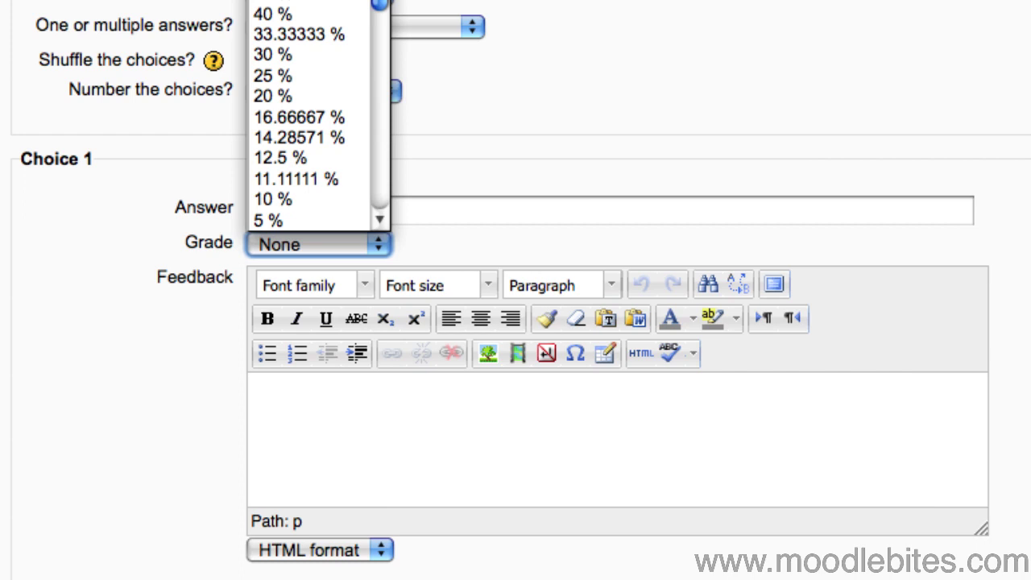
left_click(274, 6)
scroll(462, 428, "down", 10)
Enter 'Pure' as Choice 2, leaving its grade at None.
left_click(498, 133)
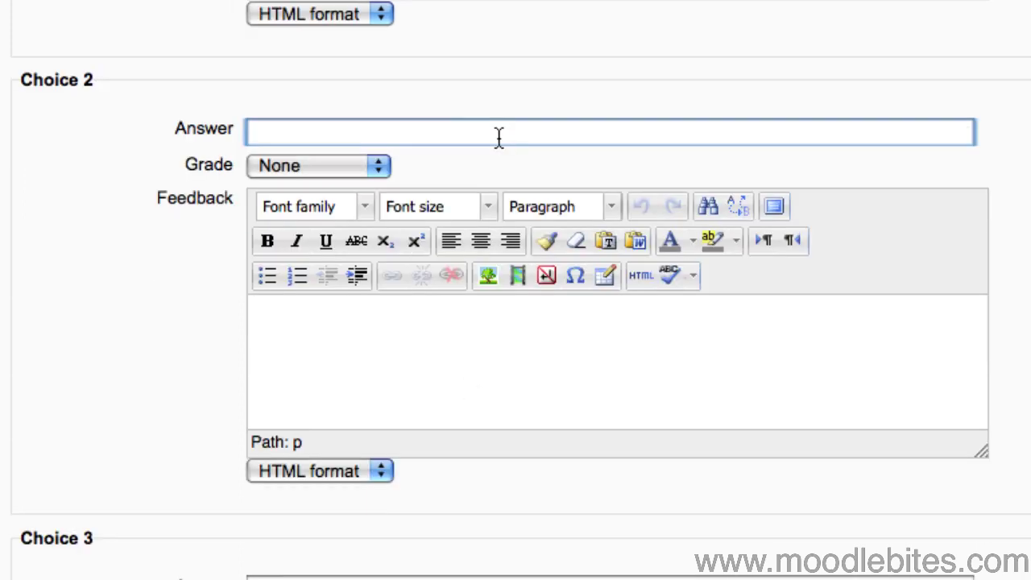
type("Pure")
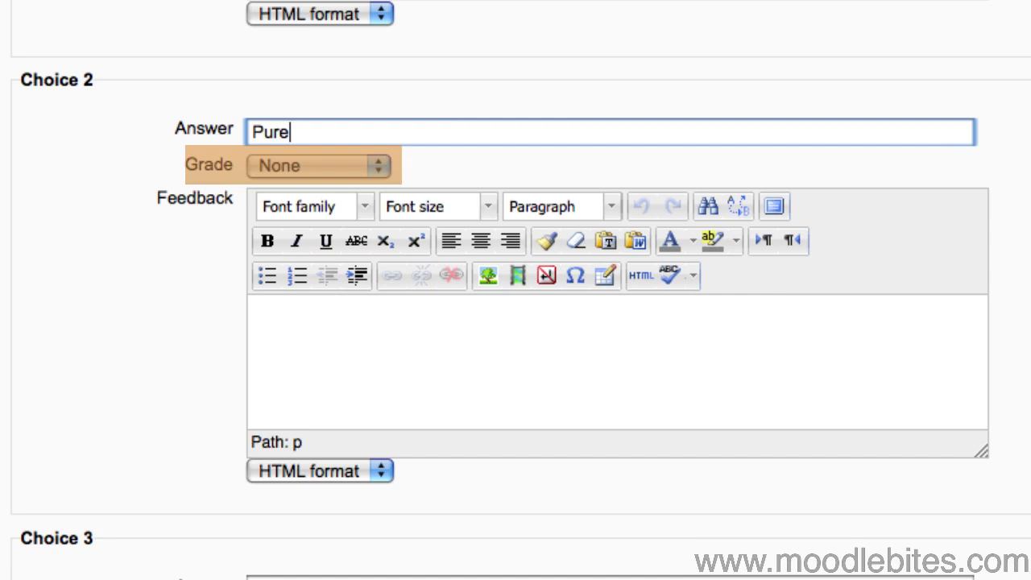
left_click(373, 166)
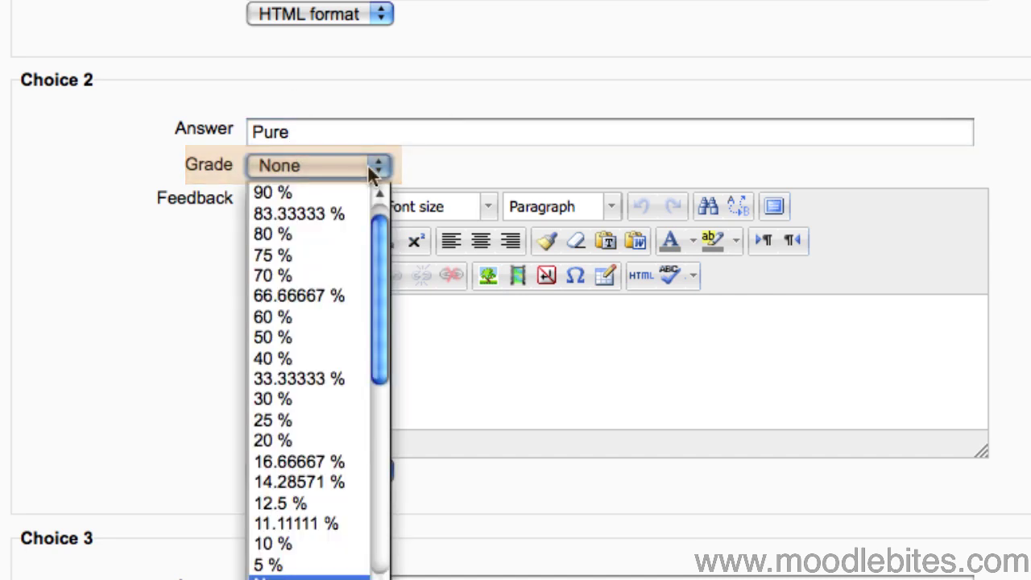
scroll(341, 523, "down", 7)
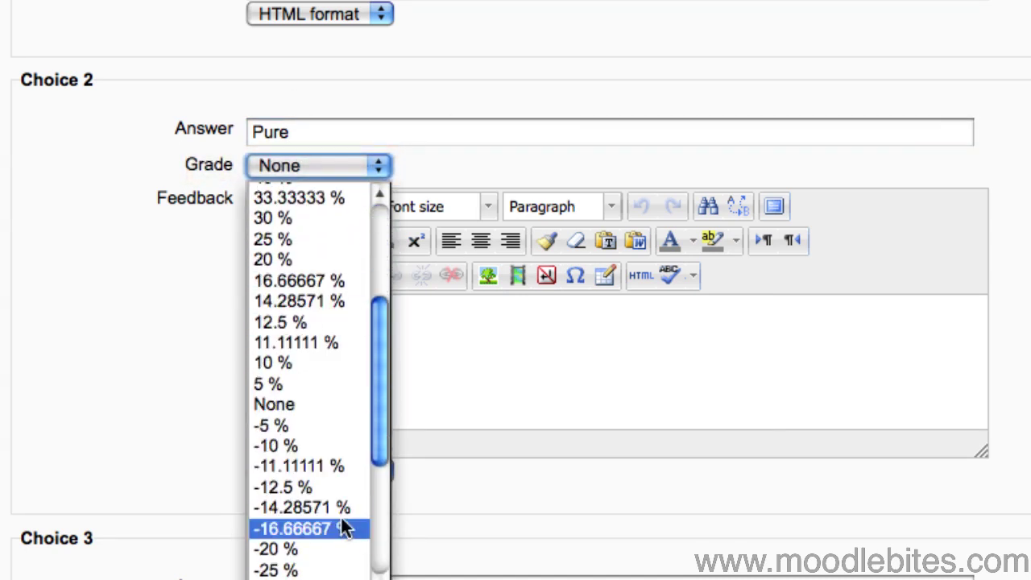
key("Down")
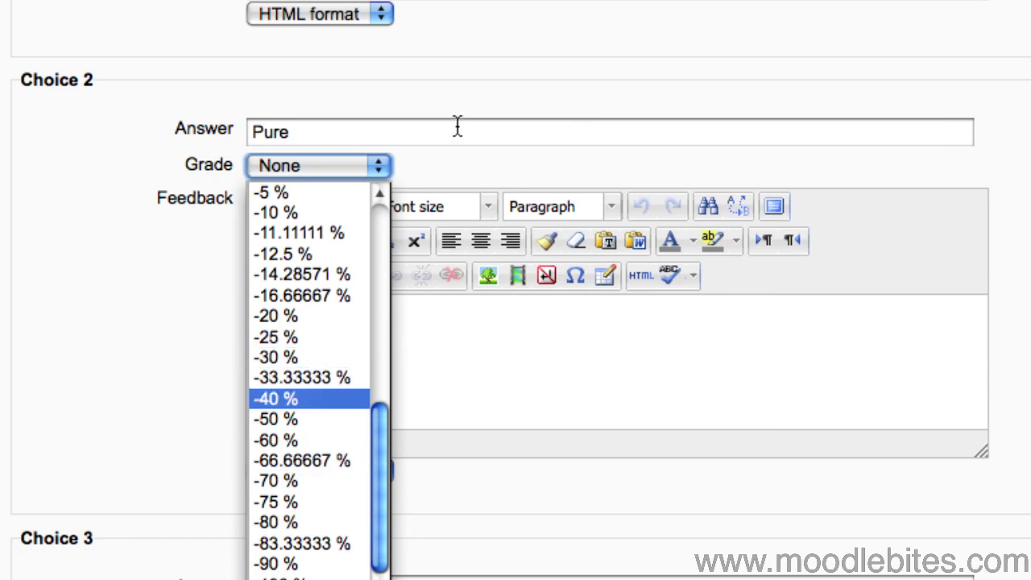
key("Escape")
scroll(596, 370, "down", 10)
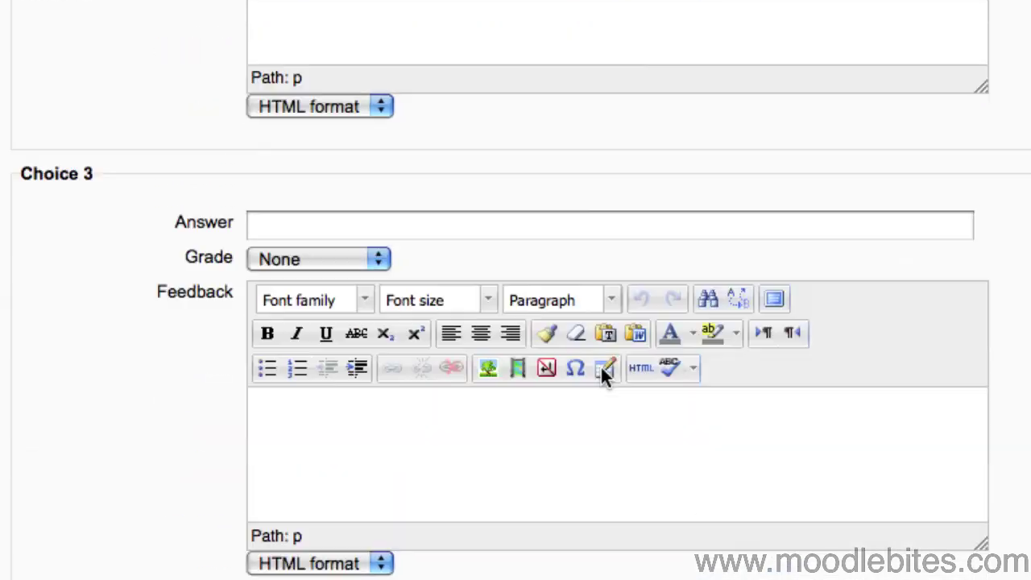
Enter 'White' as Choice 3 and 'Magical' as Choice 4.
key("Tab")
key("Tab")
key("Tab")
type("White")
scroll(541, 242, "down", 4)
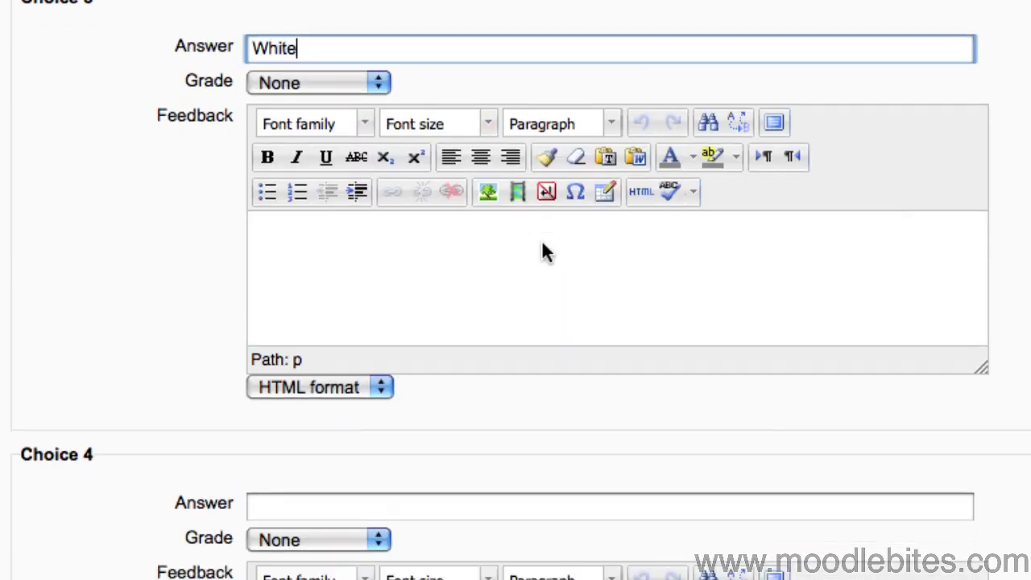
left_click(489, 357)
scroll(613, 242, "down", 5)
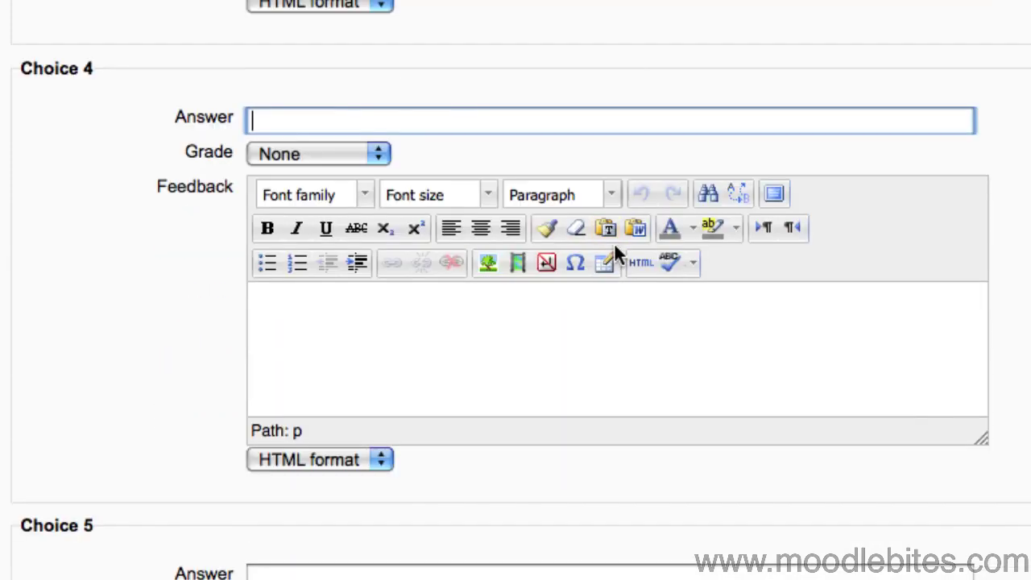
type("Magical")
scroll(659, 255, "down", 20)
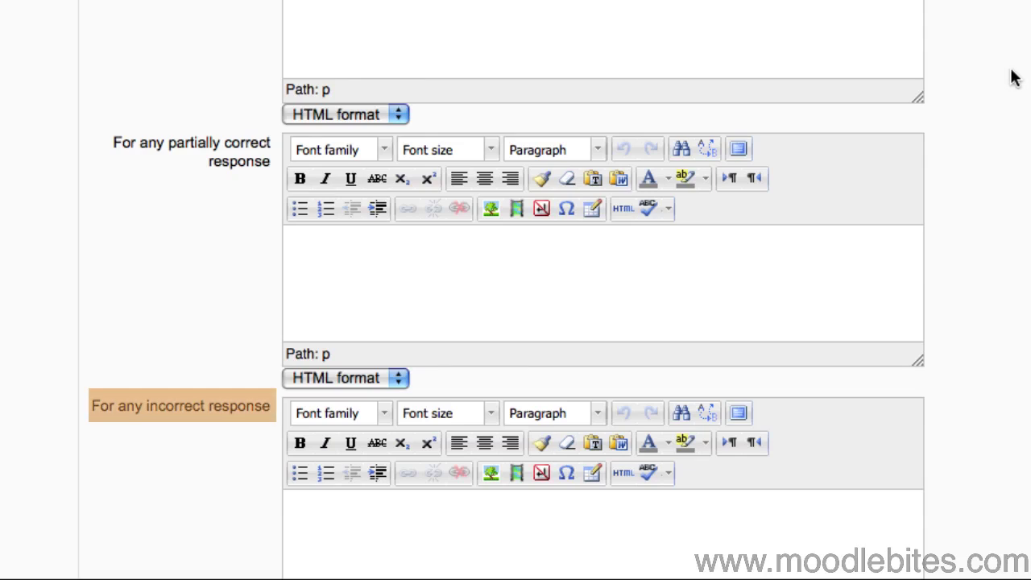
Add incorrect-response feedback 'Please re-read the information carefully.' and save 'Uni means'.
type("P")
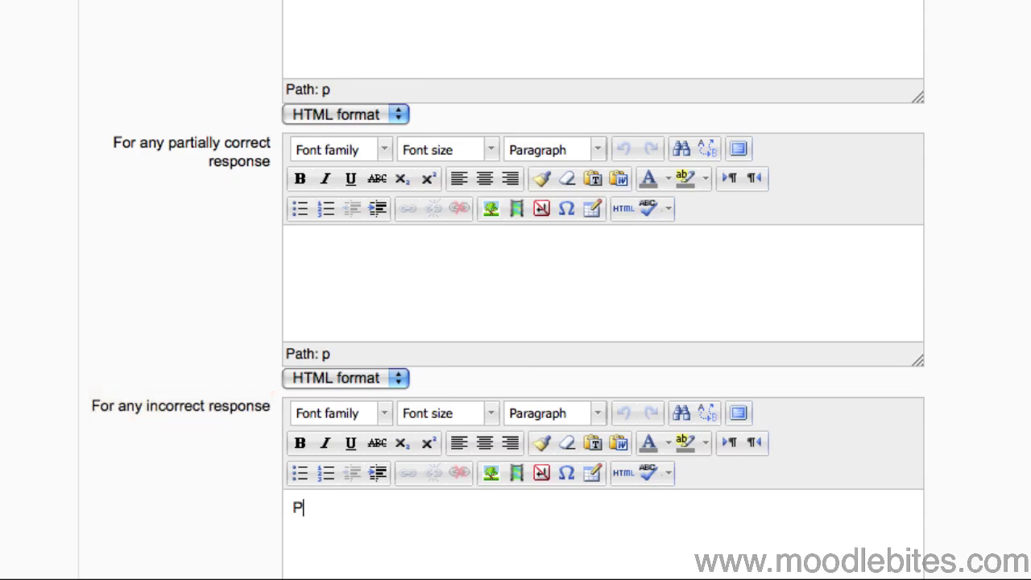
type("lease re-read the in")
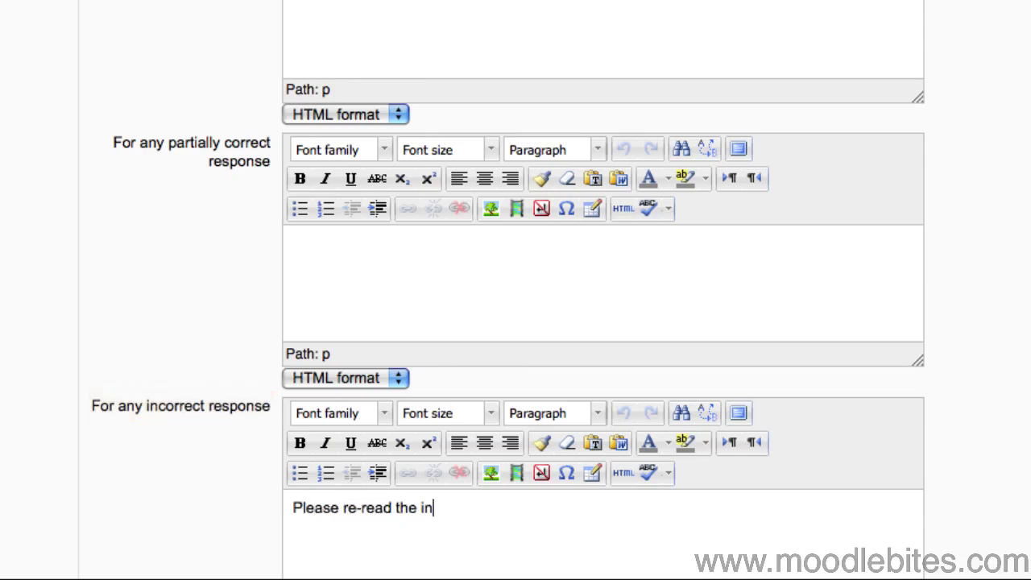
type("formation carefully.")
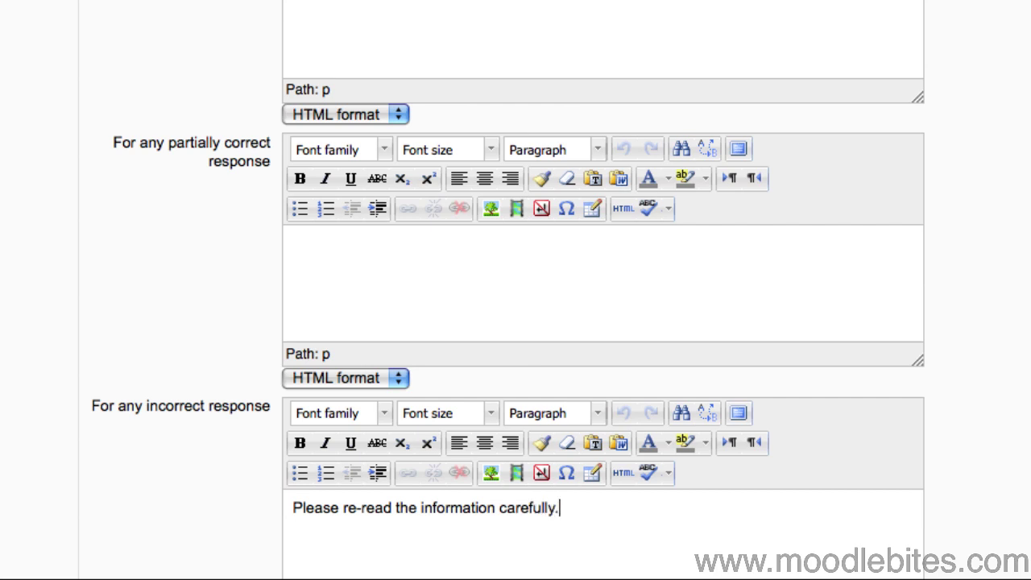
scroll(515, 290, "down", 10)
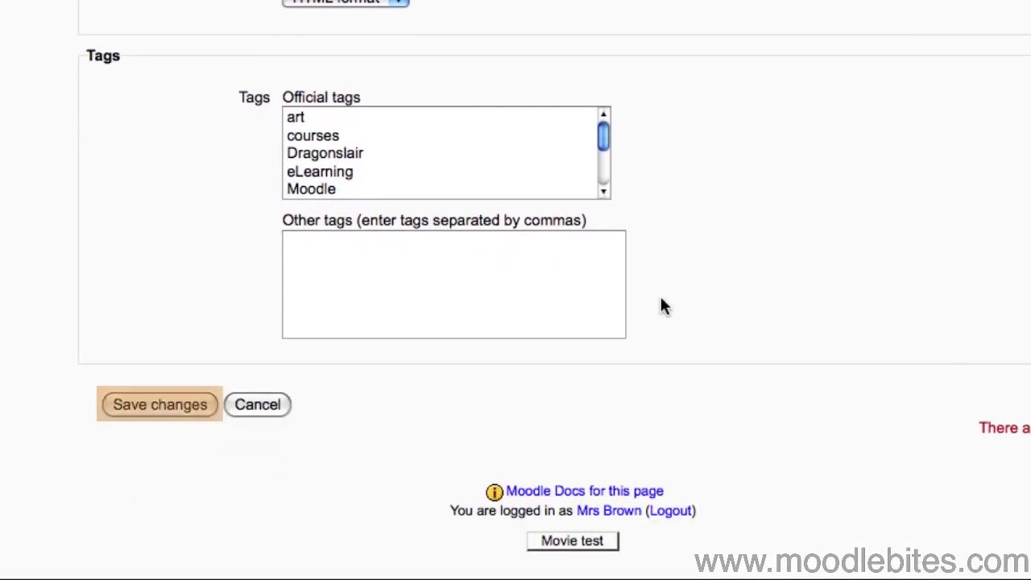
left_click(163, 409)
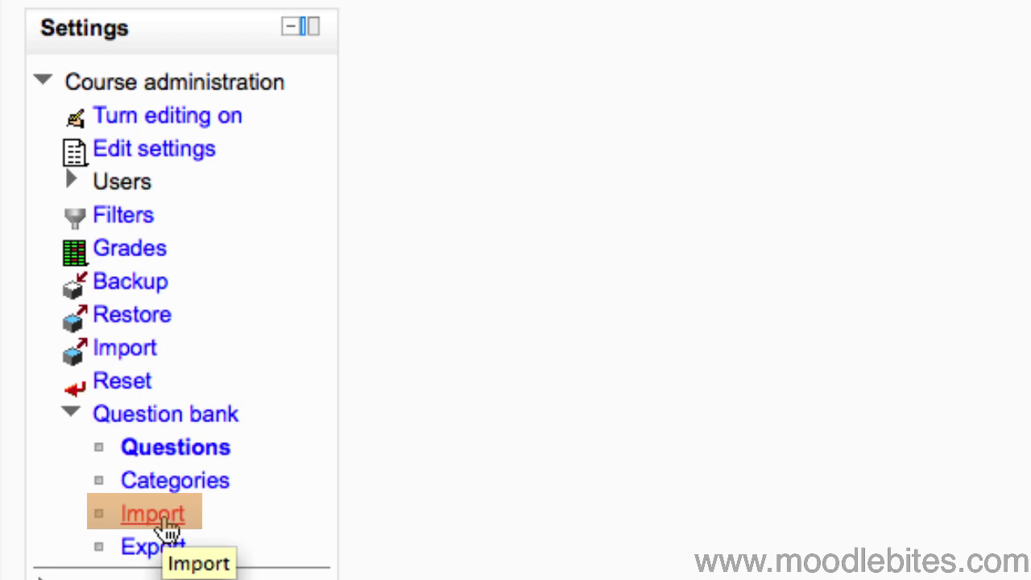
Go to the question bank's Import page.
left_click(163, 522)
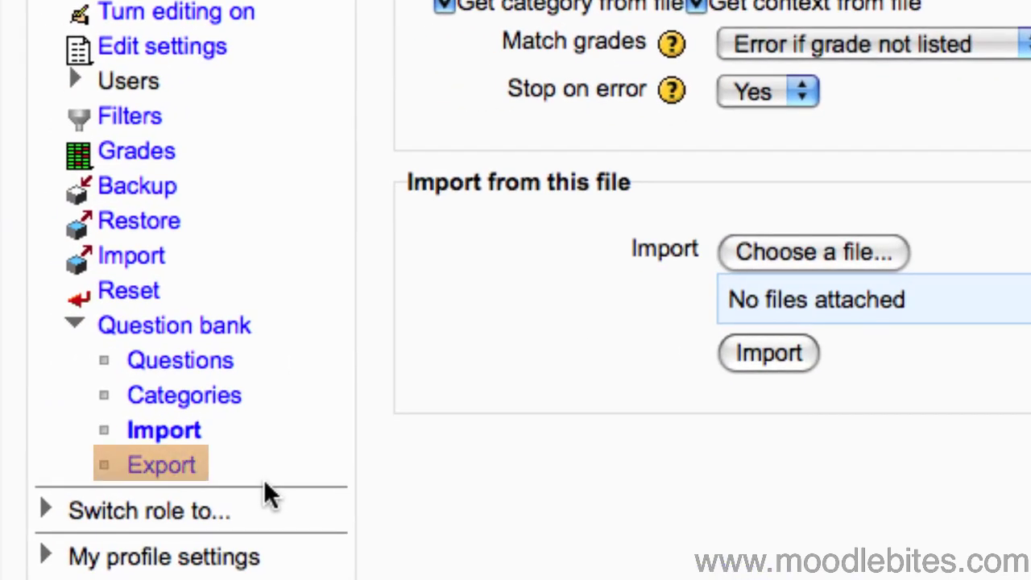
Go to the Export questions to file page in Settings > Question bank.
left_click(158, 470)
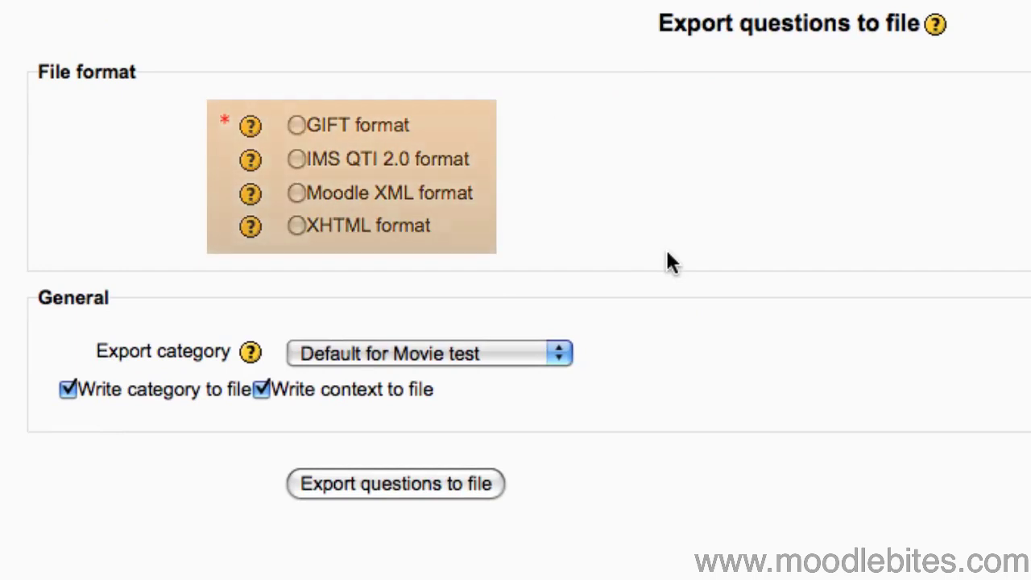